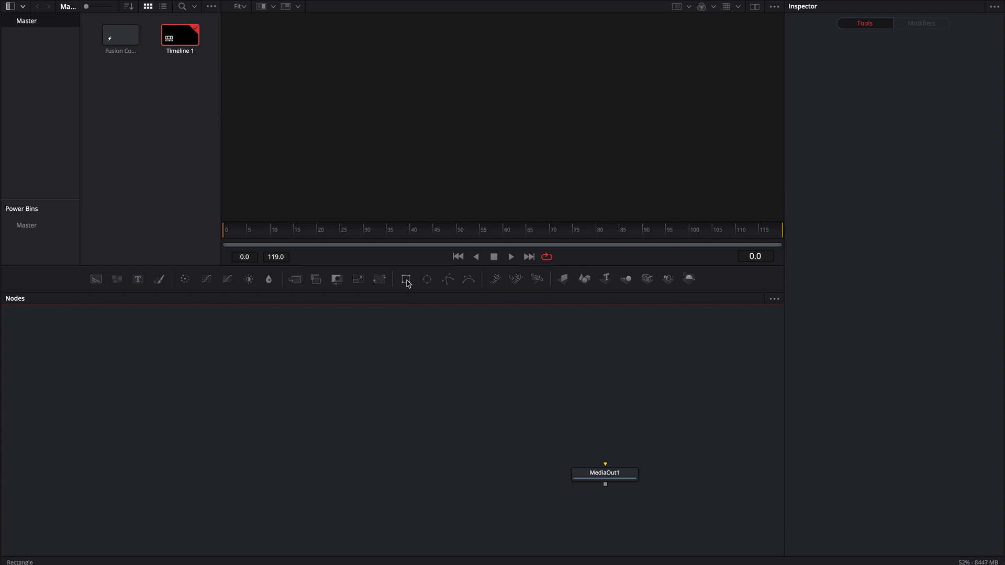
Add a Rectangle mask and view it, trying width 0.283 then undoing back to 0.5.
{"action": "left_click", "coordinate": [407, 279]}
{"action": "left_click_drag", "start_coordinate": [306, 364], "coordinate": [428, 159]}
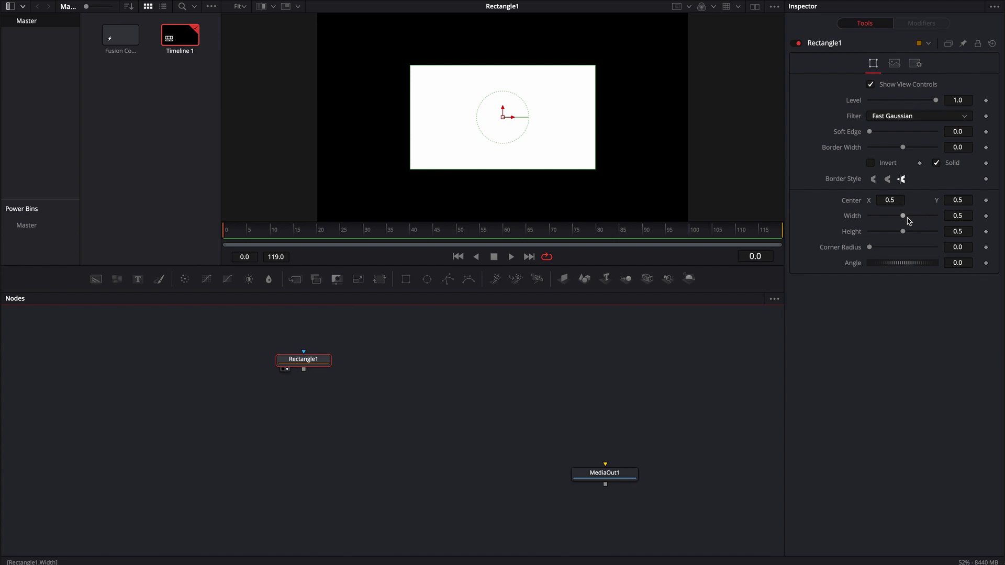
{"action": "left_click_drag", "start_coordinate": [904, 217], "coordinate": [889, 217]}
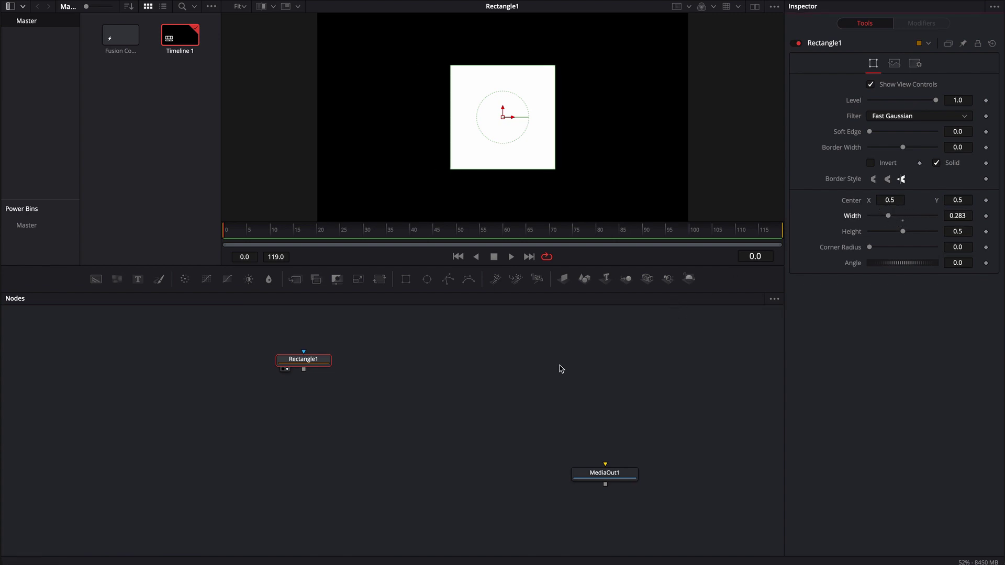
{"action": "key", "text": "ctrl+z"}
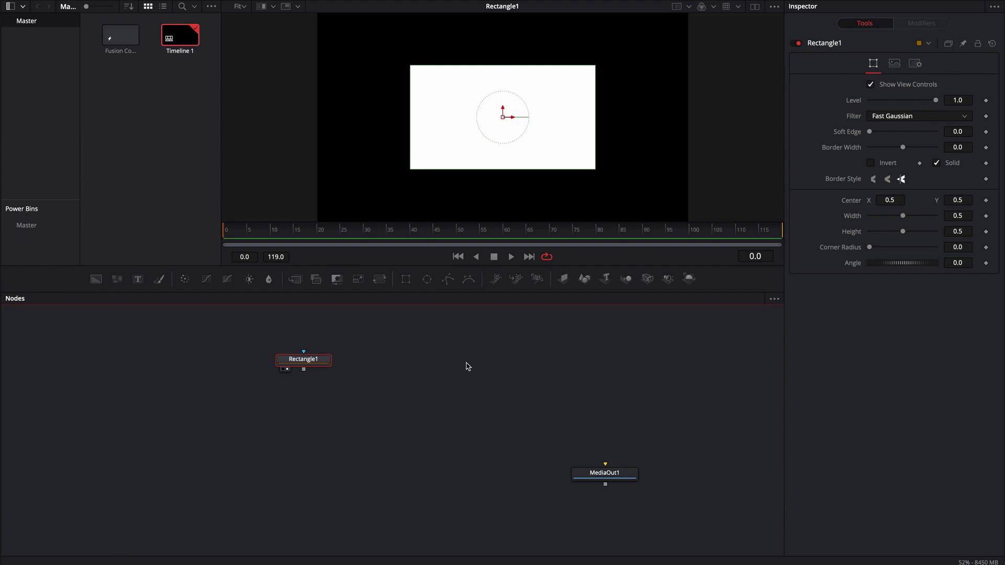
Add a Background node, unlink it from Rectangle1, and show it in the viewer.
{"action": "left_click", "coordinate": [96, 280]}
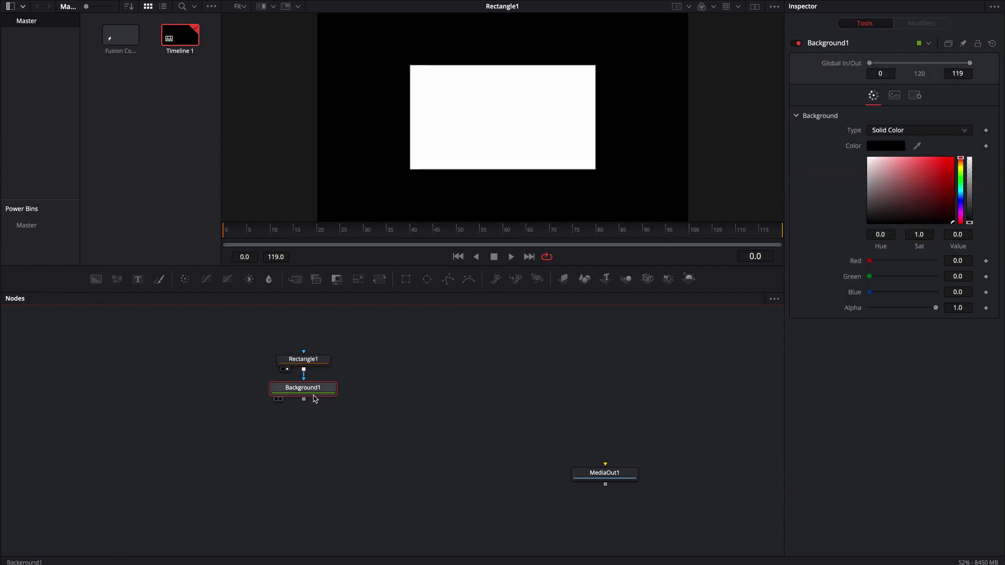
{"action": "left_click_drag", "start_coordinate": [293, 388], "coordinate": [233, 365]}
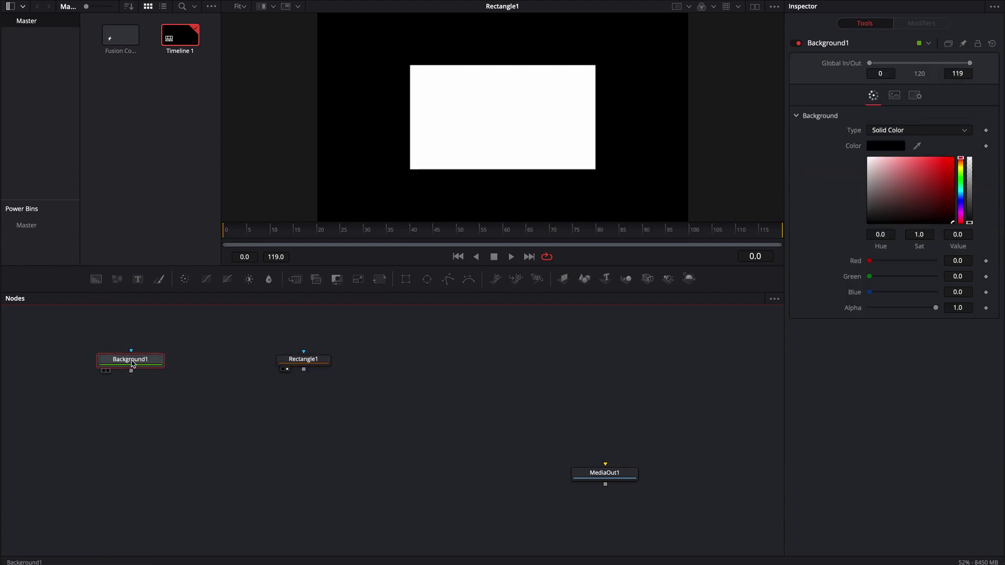
{"action": "left_click_drag", "start_coordinate": [131, 361], "coordinate": [218, 385]}
{"action": "key", "text": "1"}
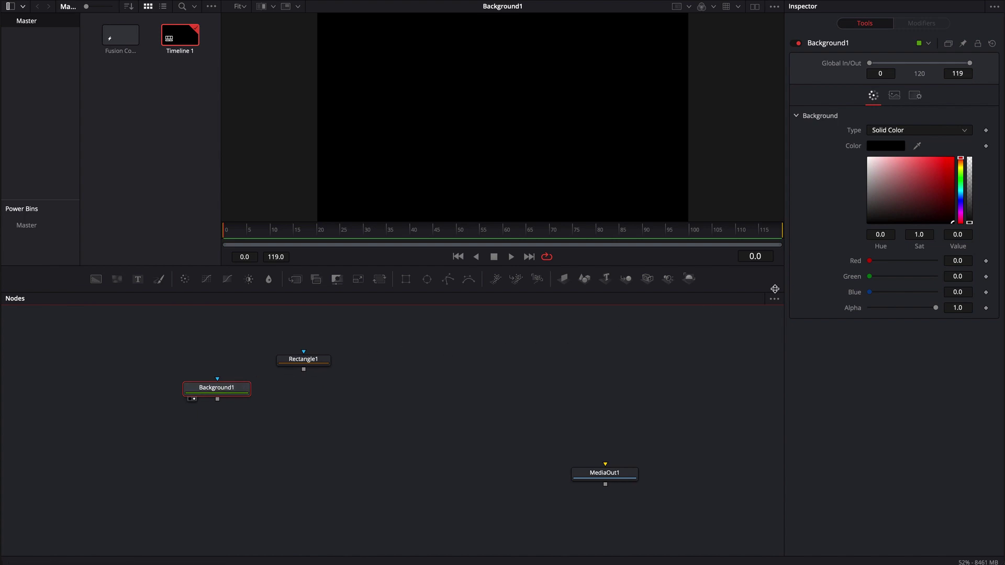
Set Background1's image height to 1920 and line it up level with Rectangle1.
{"action": "left_click", "coordinate": [895, 95]}
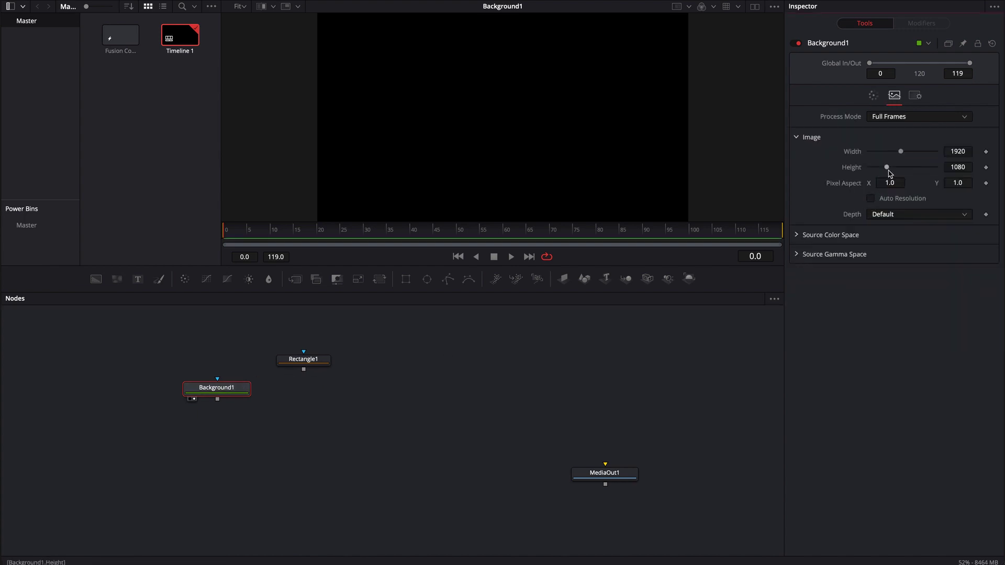
{"action": "left_click", "coordinate": [966, 168]}
{"action": "type", "text": "1920"}
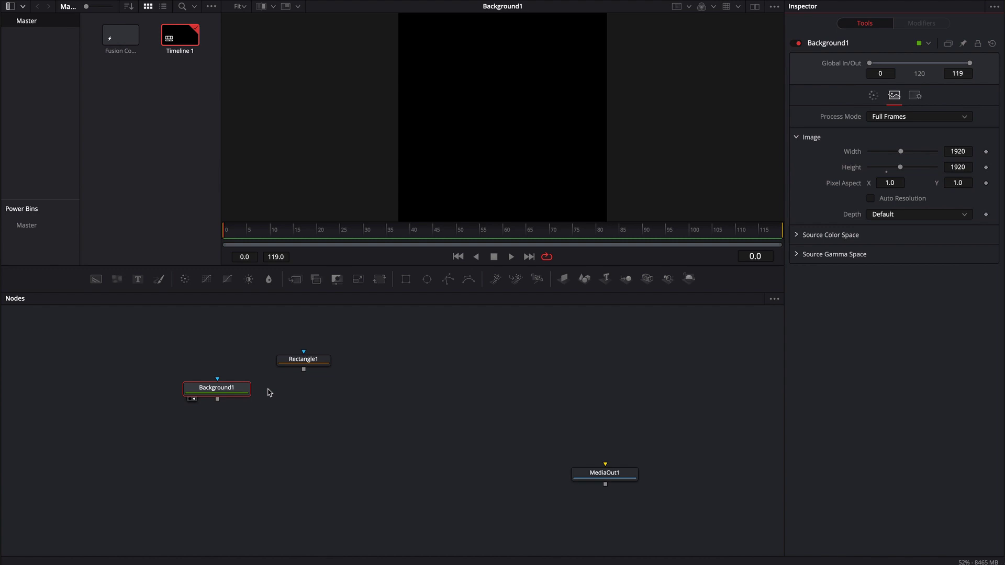
{"action": "left_click_drag", "start_coordinate": [231, 390], "coordinate": [230, 362]}
{"action": "left_click", "coordinate": [314, 361]}
Delete Rectangle1, add a new Rectangle feeding Background1, then marquee-select both nodes.
{"action": "key", "text": "BackSpace"}
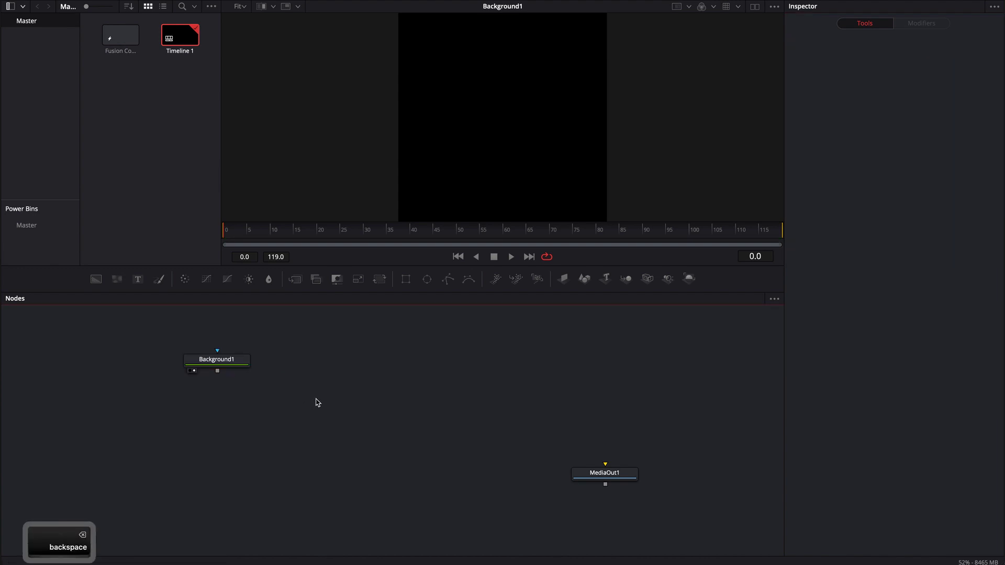
{"action": "left_click", "coordinate": [216, 360]}
{"action": "left_click", "coordinate": [406, 283]}
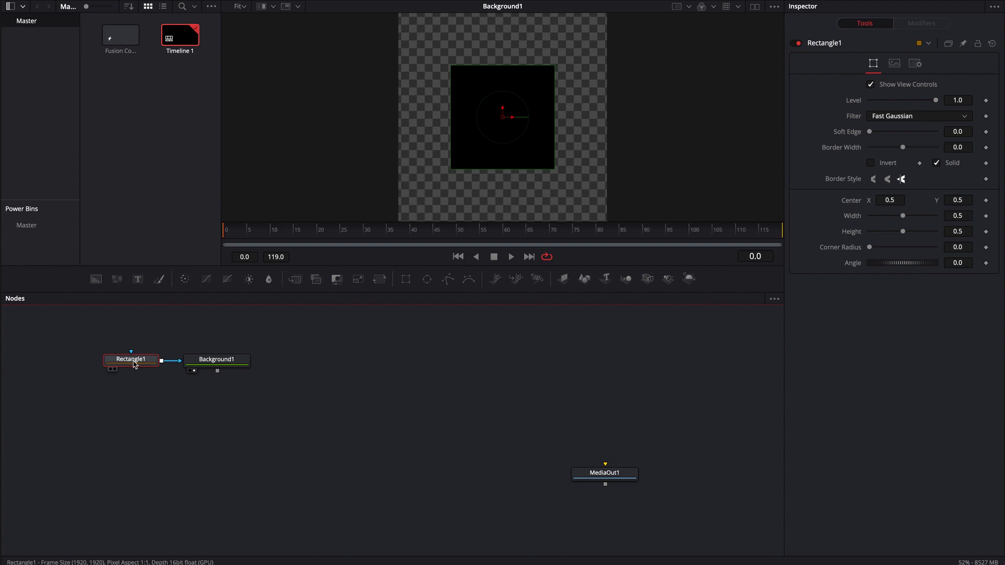
{"action": "key", "text": "1"}
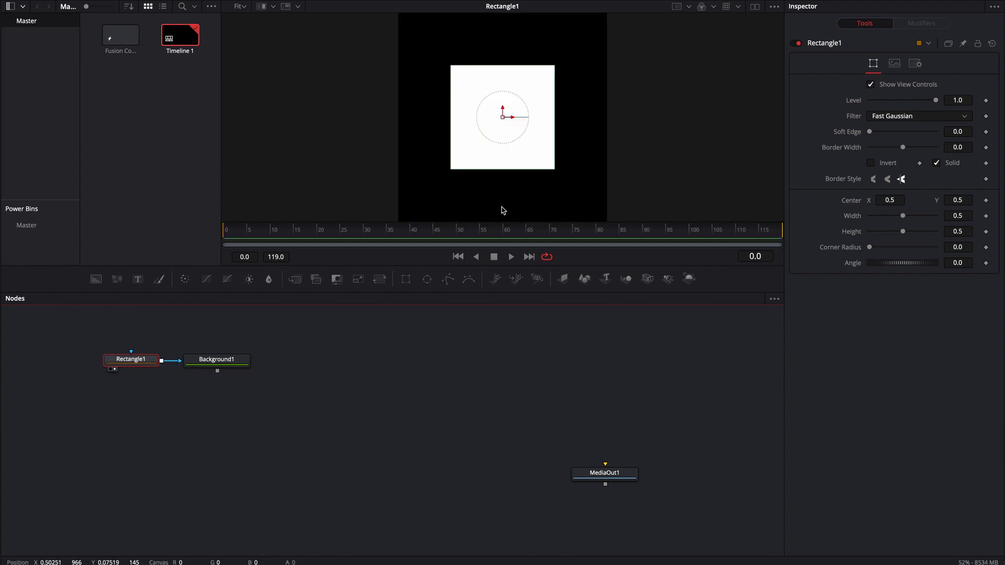
{"action": "left_click", "coordinate": [363, 424]}
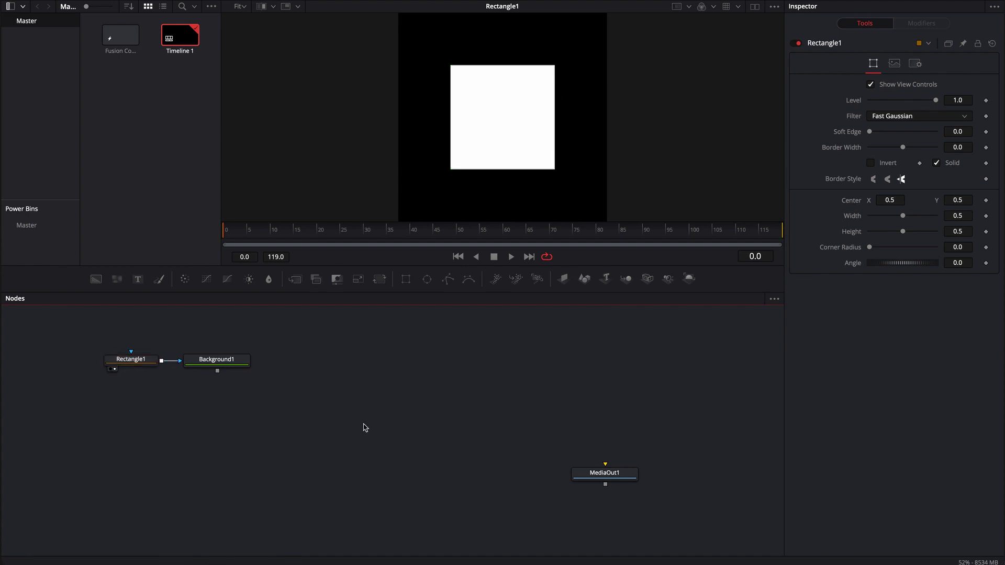
{"action": "left_click_drag", "start_coordinate": [104, 338], "coordinate": [325, 442]}
Delete the old nodes, add a fresh Rectangle, and set its Output Size to Custom.
{"action": "key", "text": "BackSpace"}
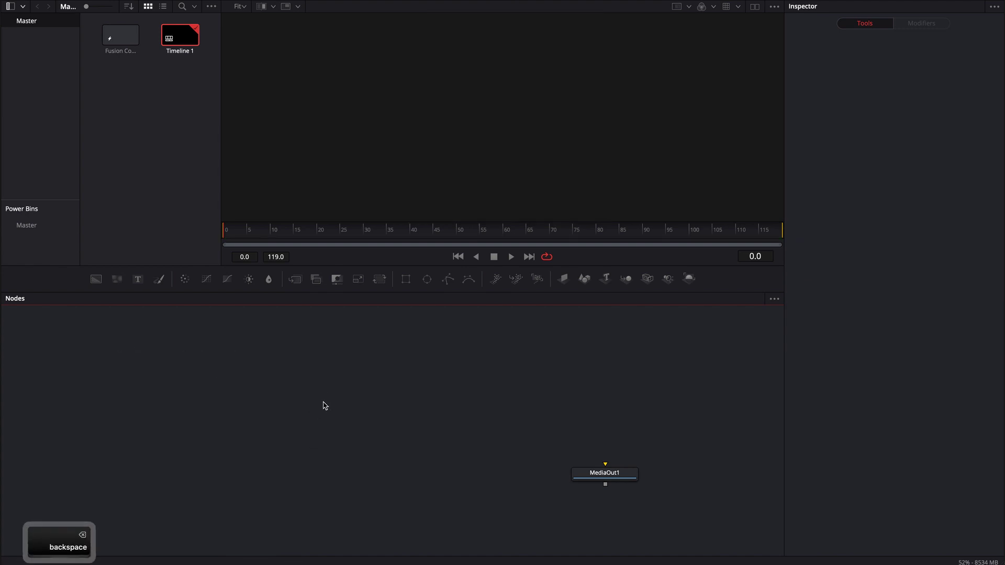
{"action": "left_click", "coordinate": [406, 279]}
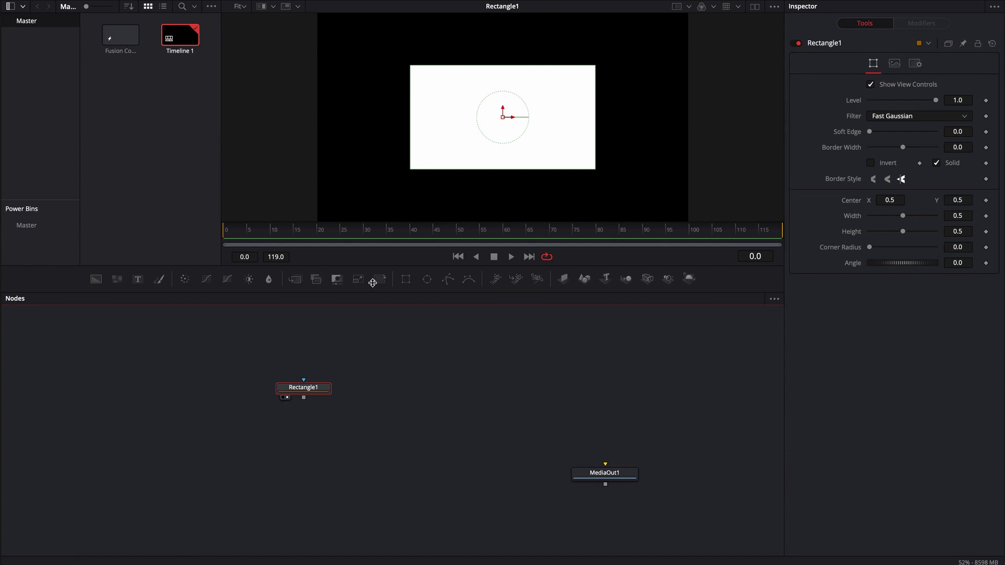
{"action": "left_click", "coordinate": [894, 63]}
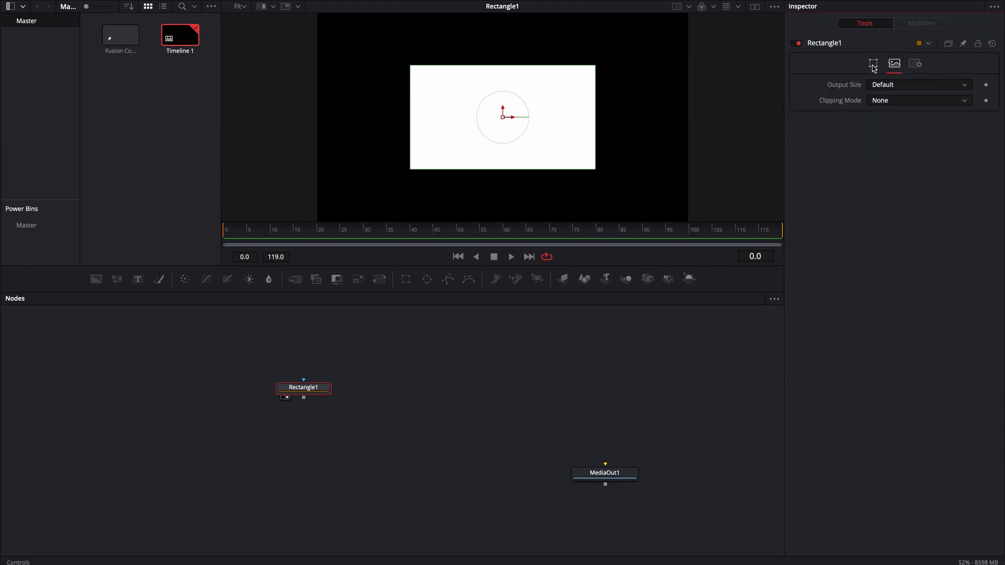
{"action": "left_click", "coordinate": [964, 84]}
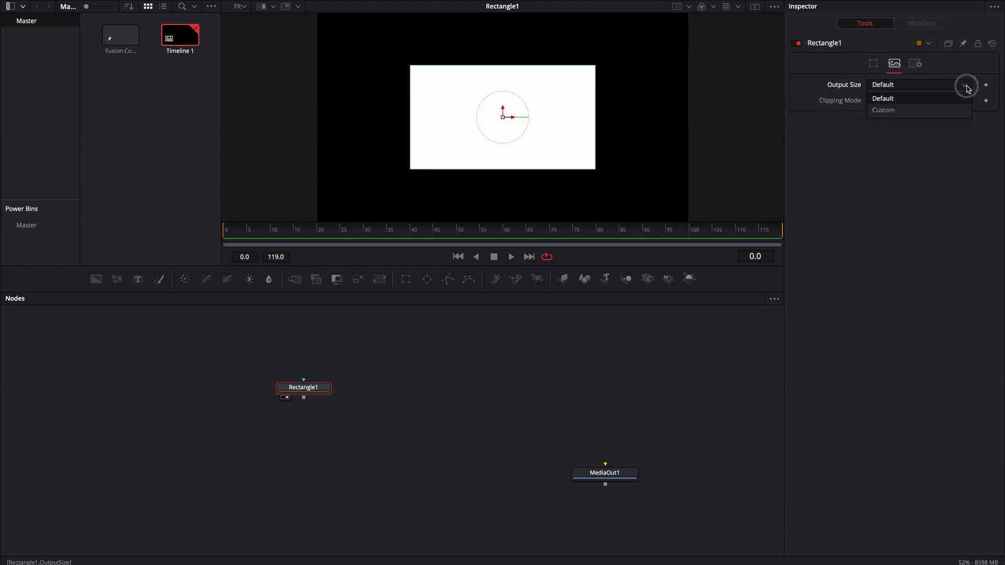
{"action": "left_click", "coordinate": [893, 115]}
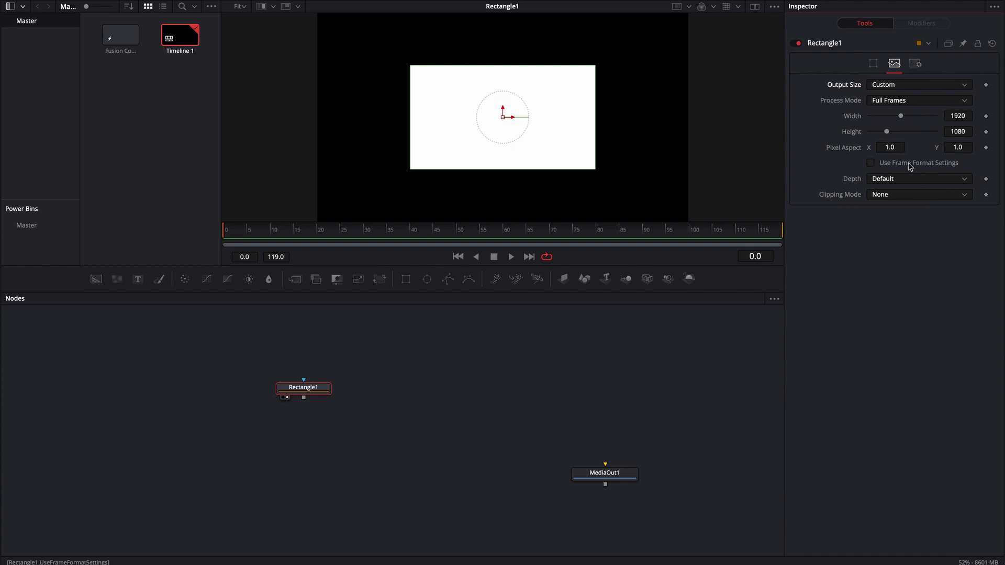
Set the Rectangle's custom output height to 1920 and move it up in the graph.
{"action": "left_click", "coordinate": [872, 163]}
{"action": "left_click", "coordinate": [871, 163]}
{"action": "left_click", "coordinate": [962, 130]}
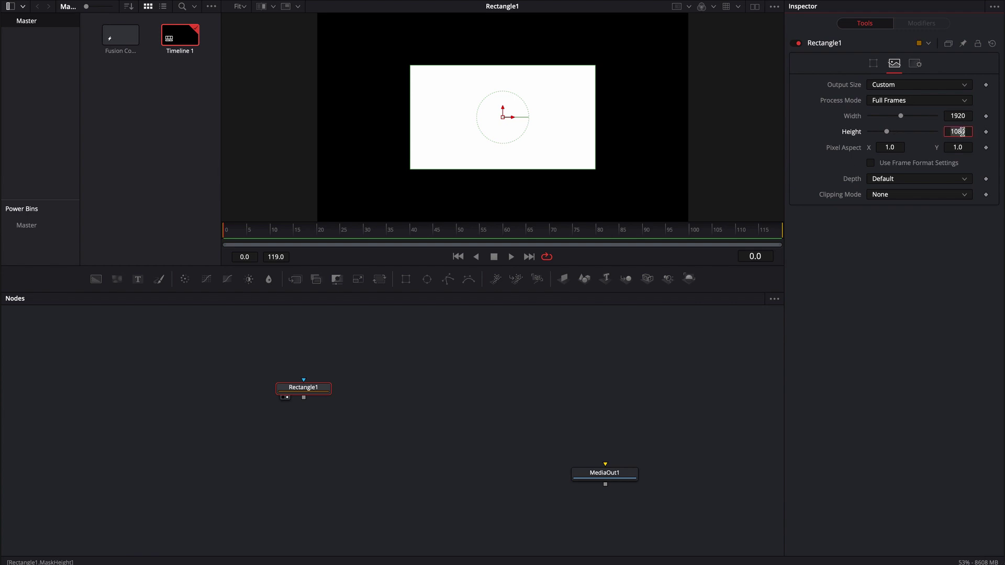
{"action": "type", "text": "1920"}
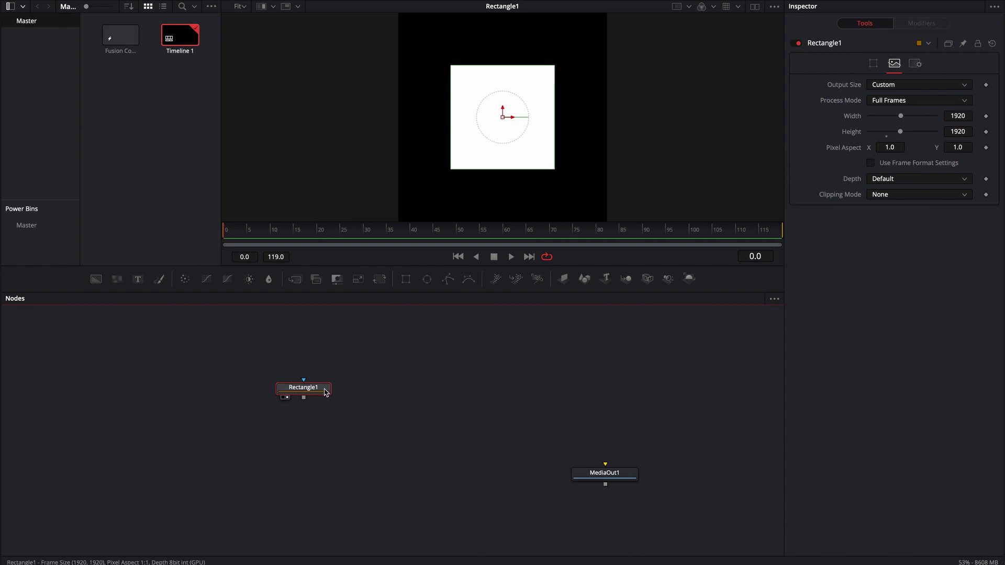
{"action": "left_click_drag", "start_coordinate": [325, 392], "coordinate": [308, 372]}
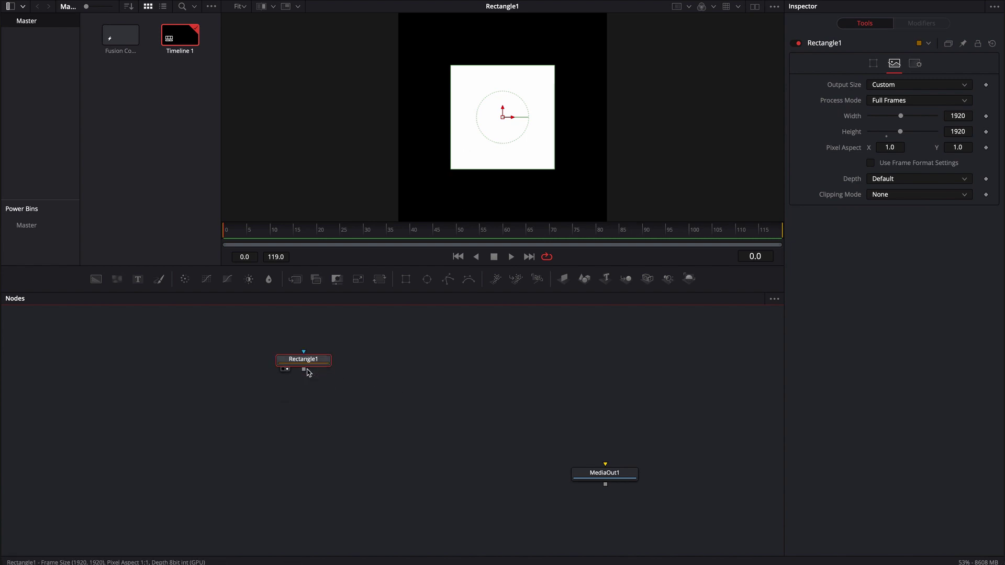
Place a new Background node beside Rectangle1, leaving the two unlinked after a trial connection.
{"action": "left_click", "coordinate": [87, 340]}
{"action": "left_click", "coordinate": [95, 280]}
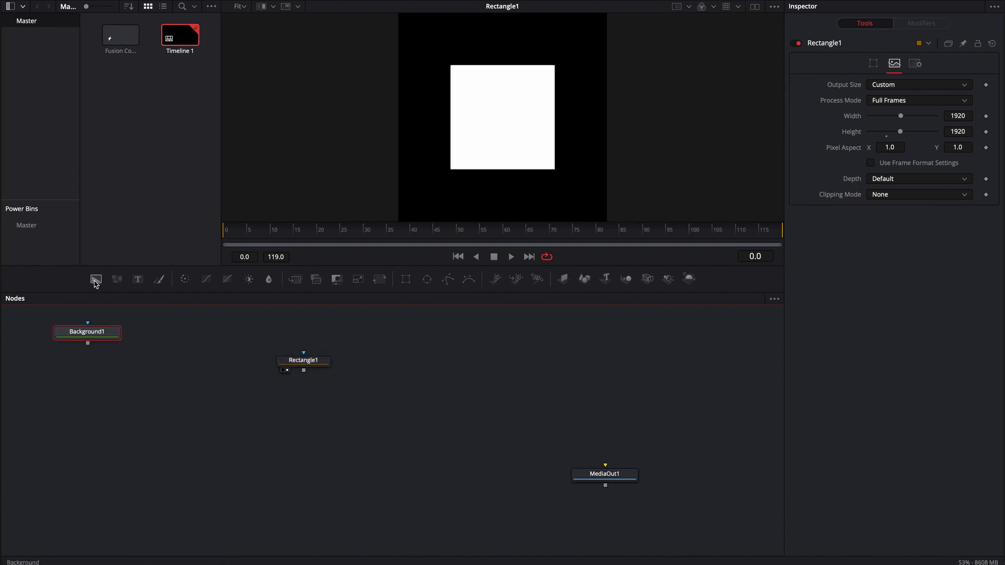
{"action": "left_click_drag", "start_coordinate": [87, 332], "coordinate": [389, 361]}
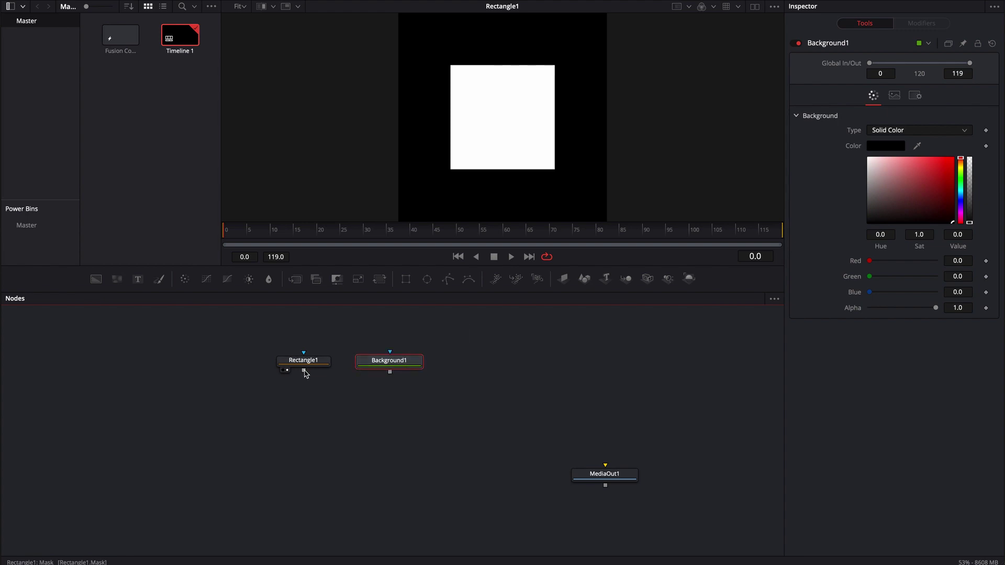
{"action": "left_click_drag", "start_coordinate": [303, 372], "coordinate": [513, 137]}
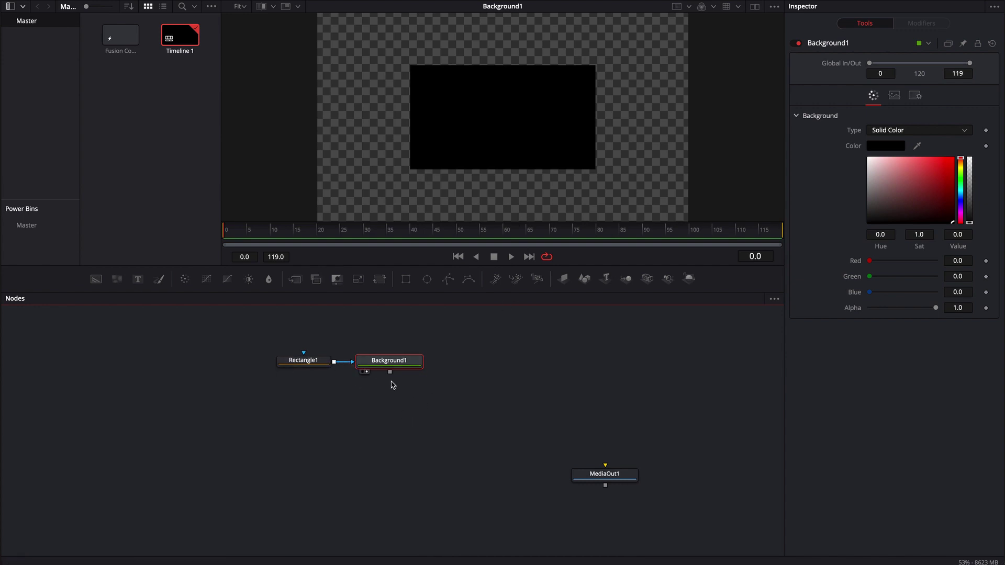
{"action": "left_click_drag", "start_coordinate": [337, 362], "coordinate": [328, 397]}
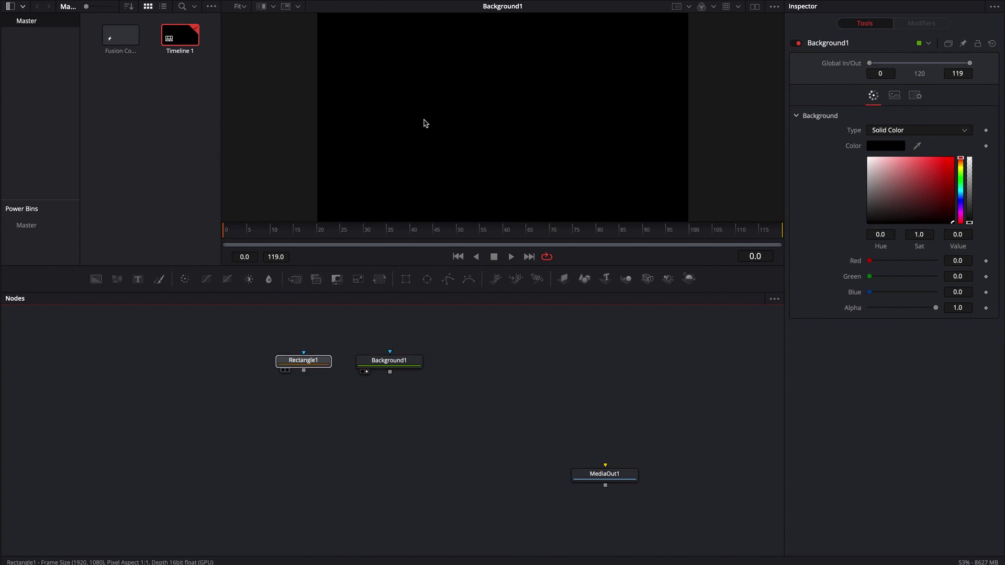
{"action": "key", "text": "1"}
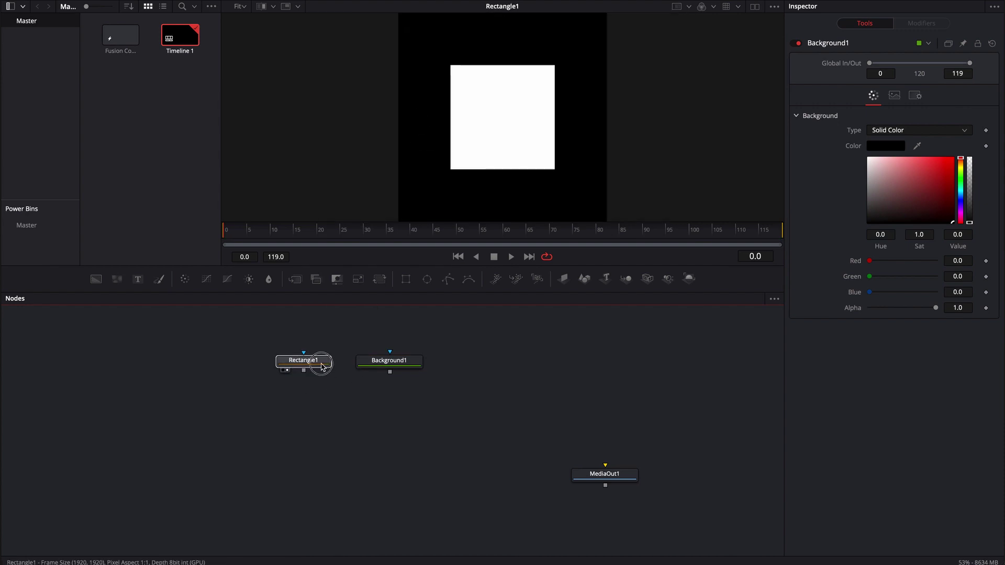
{"action": "left_click_drag", "start_coordinate": [321, 360], "coordinate": [277, 361]}
Add a Merge node and connect Background1 to its background input.
{"action": "left_click", "coordinate": [295, 283]}
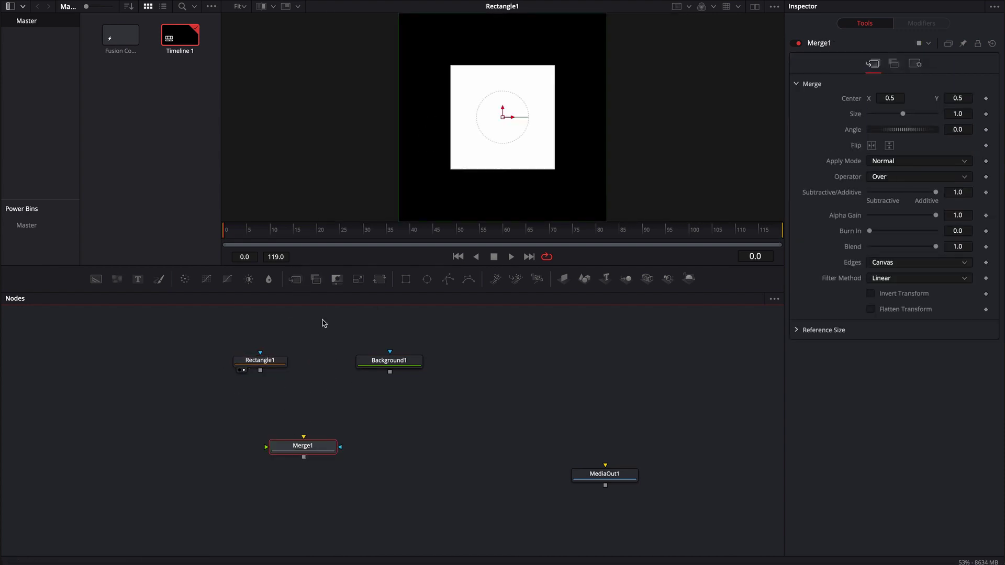
{"action": "left_click_drag", "start_coordinate": [306, 445], "coordinate": [306, 418]}
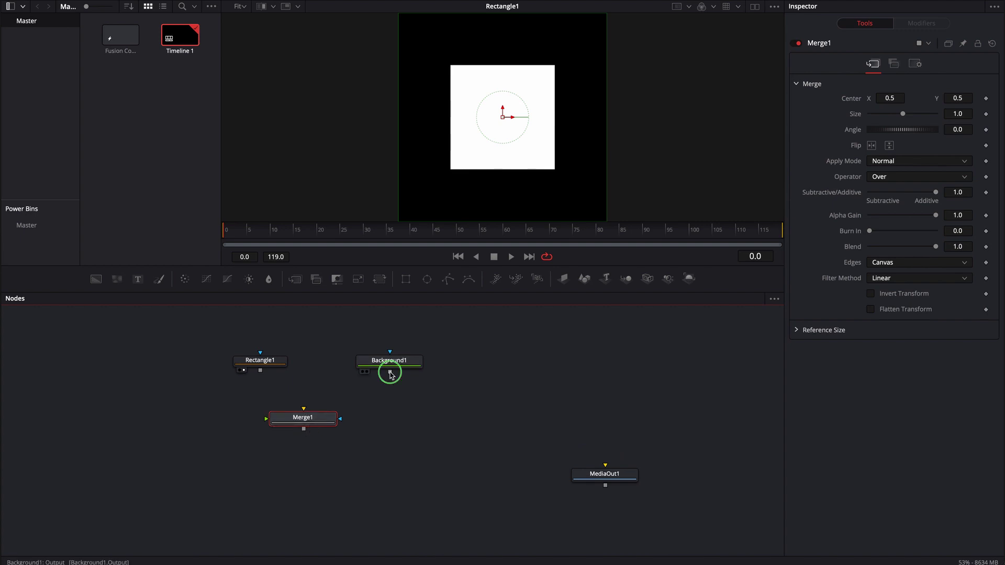
{"action": "left_click_drag", "start_coordinate": [390, 372], "coordinate": [309, 416]}
{"action": "left_click", "coordinate": [326, 422]}
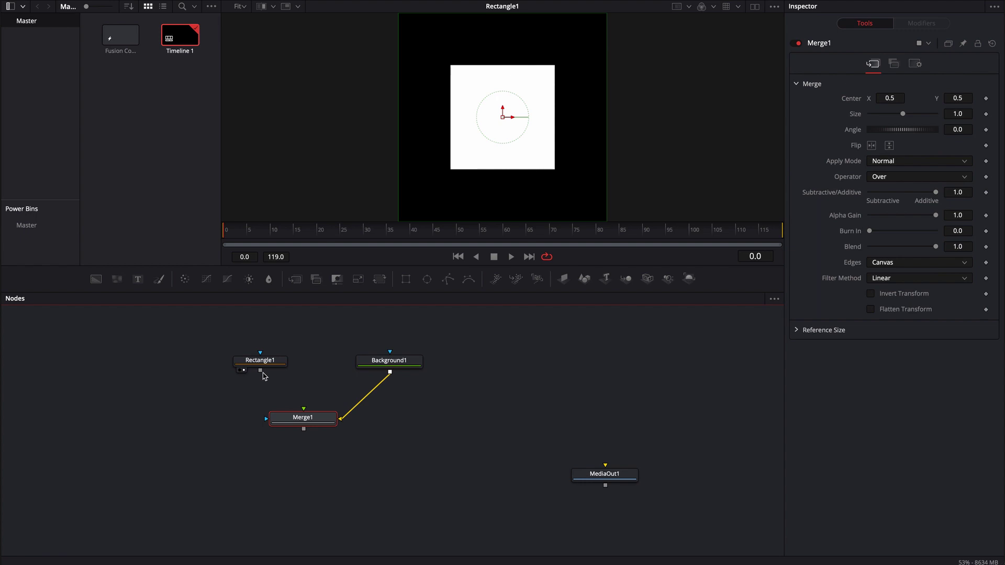
Feed Rectangle1 into Merge1's foreground input and view the merged result.
{"action": "left_click_drag", "start_coordinate": [260, 371], "coordinate": [302, 425]}
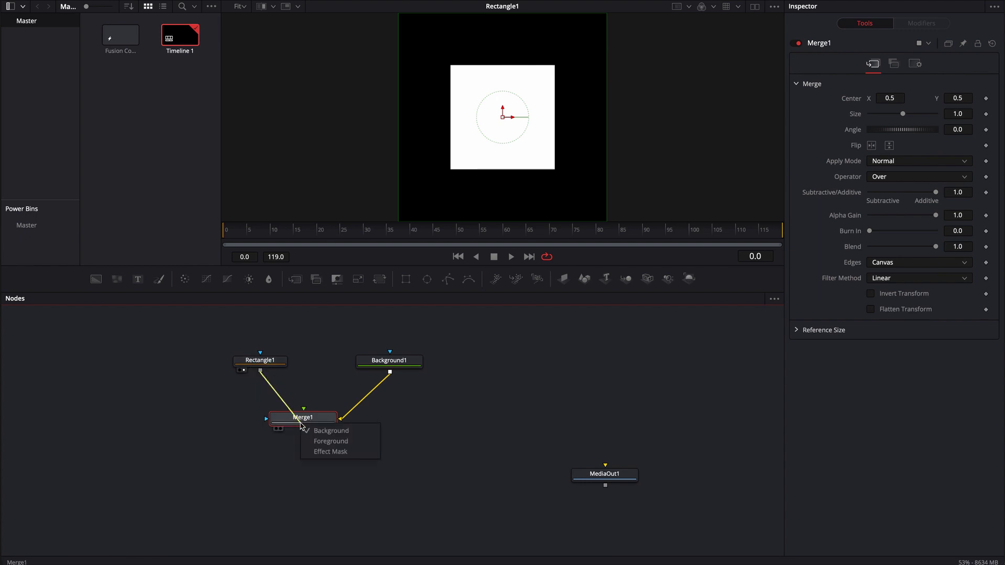
{"action": "left_click", "coordinate": [326, 441]}
{"action": "key", "text": "1"}
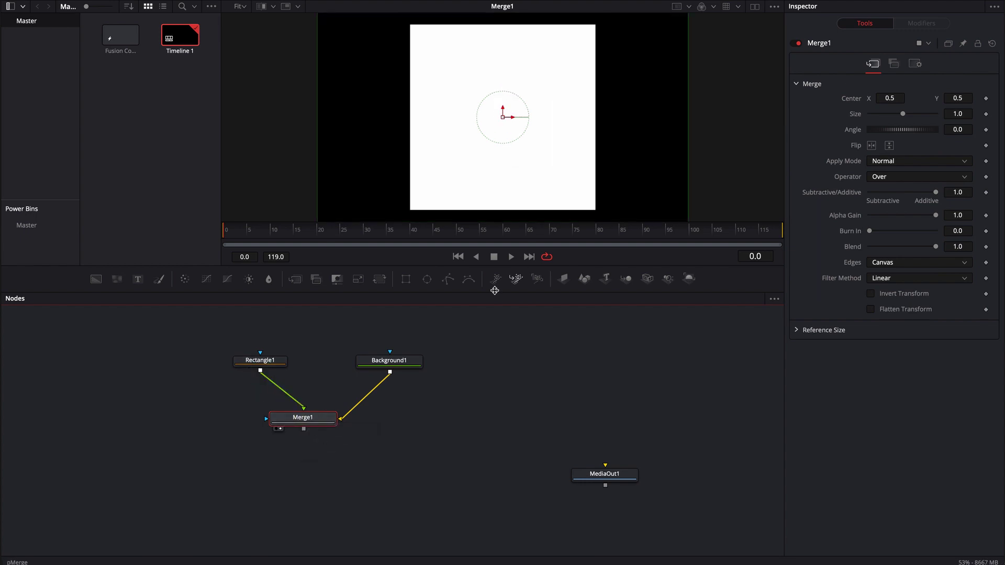
{"action": "scroll", "coordinate": [514, 150], "scroll_direction": "down", "scroll_amount": 3}
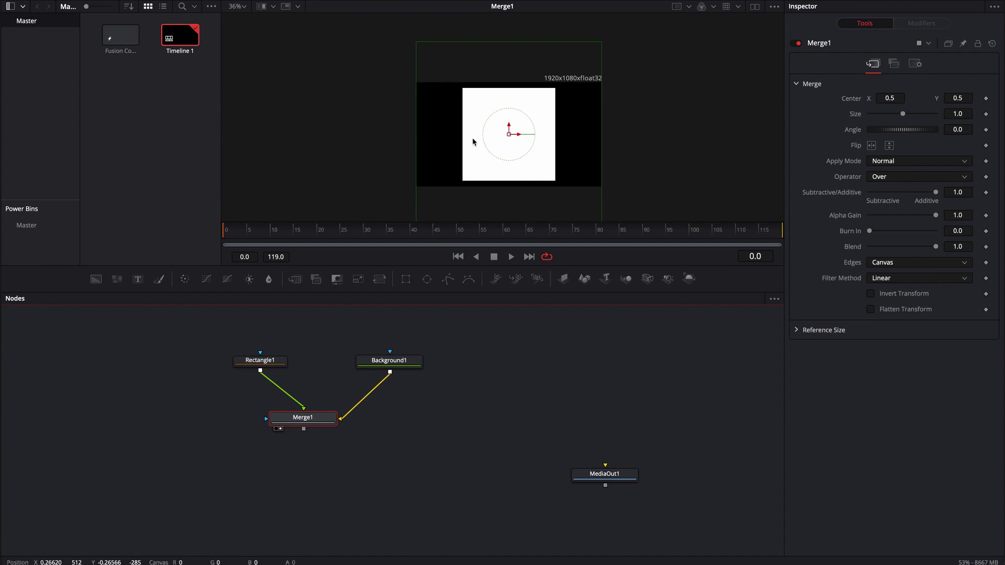
{"action": "left_click", "coordinate": [281, 365]}
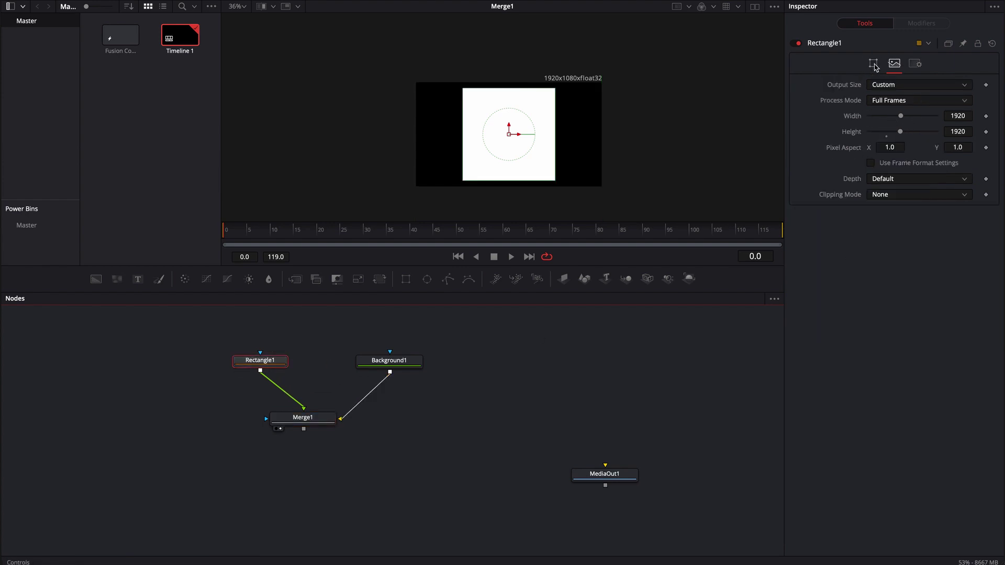
Show Rectangle1's controls, try a narrower width, then undo it.
{"action": "left_click", "coordinate": [874, 63]}
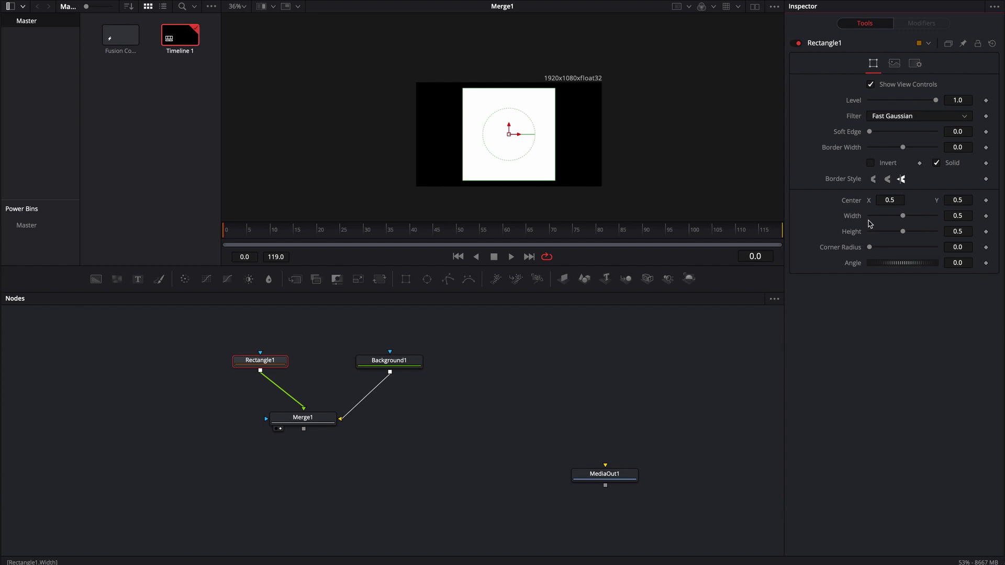
{"action": "left_click_drag", "start_coordinate": [903, 216], "coordinate": [897, 219]}
{"action": "key", "text": "super+z"}
Link Height to Width with an expression, test resizing, then undo back to 0.5.
{"action": "left_click", "coordinate": [965, 232]}
{"action": "type", "text": "="}
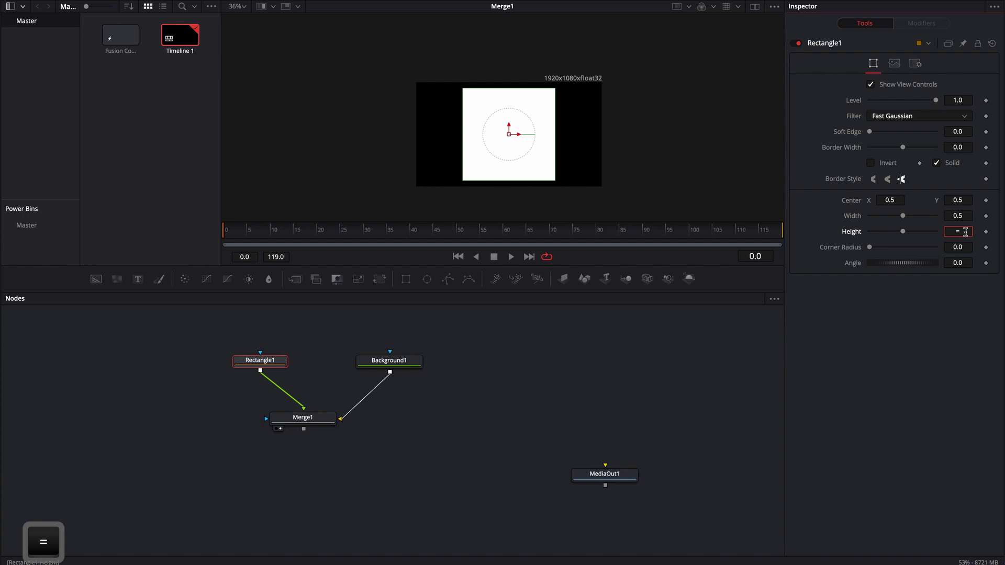
{"action": "key", "text": "Return"}
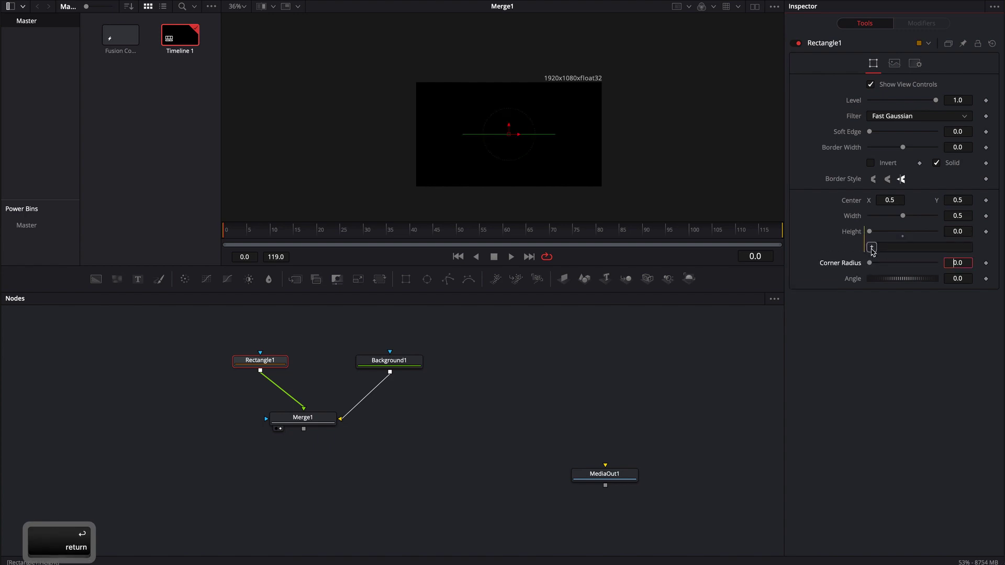
{"action": "left_click_drag", "start_coordinate": [872, 248], "coordinate": [859, 220]}
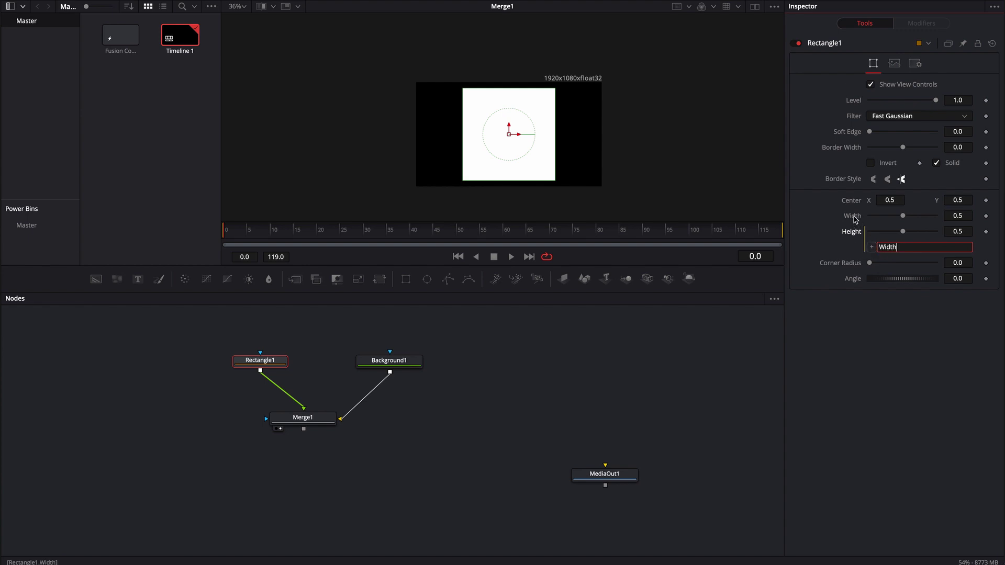
{"action": "mouse_move", "coordinate": [902, 216]}
{"action": "left_mouse_down"}
{"action": "mouse_move", "coordinate": [888, 220]}
{"action": "mouse_move", "coordinate": [914, 220]}
{"action": "mouse_move", "coordinate": [881, 220]}
{"action": "mouse_move", "coordinate": [902, 222]}
{"action": "left_mouse_up"}
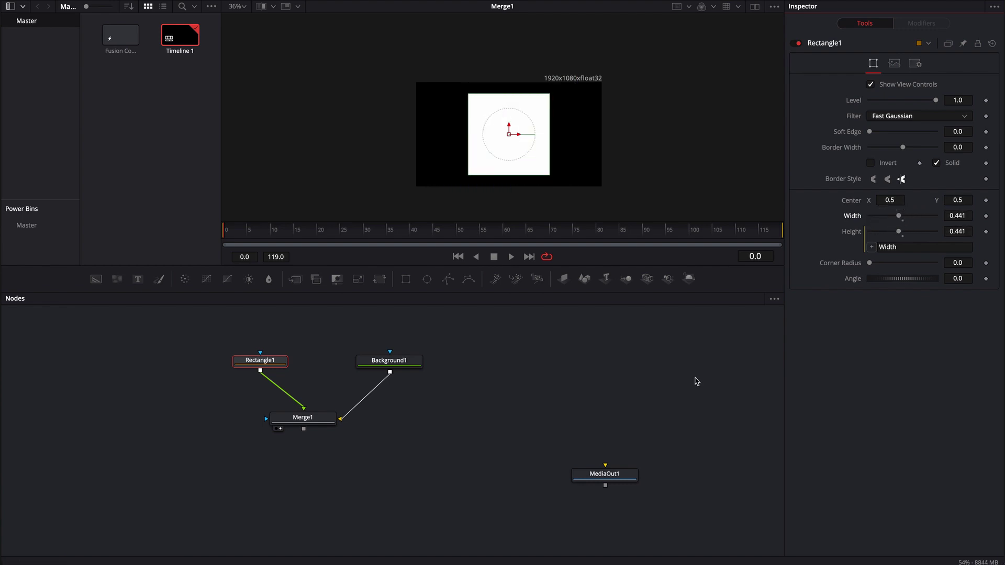
{"action": "key", "text": "super+z"}
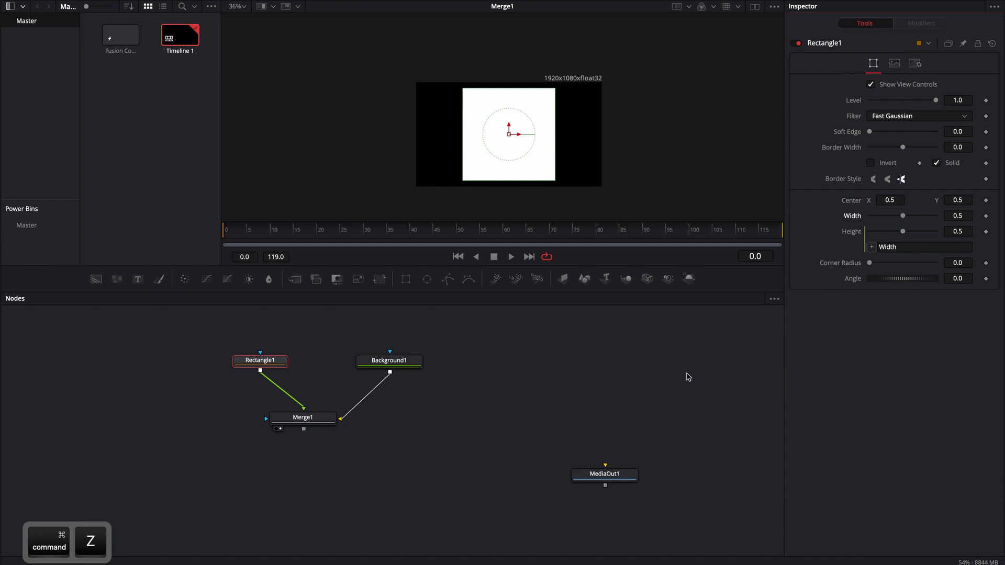
{"action": "key", "text": "super+z"}
{"action": "key", "text": "super+z"}
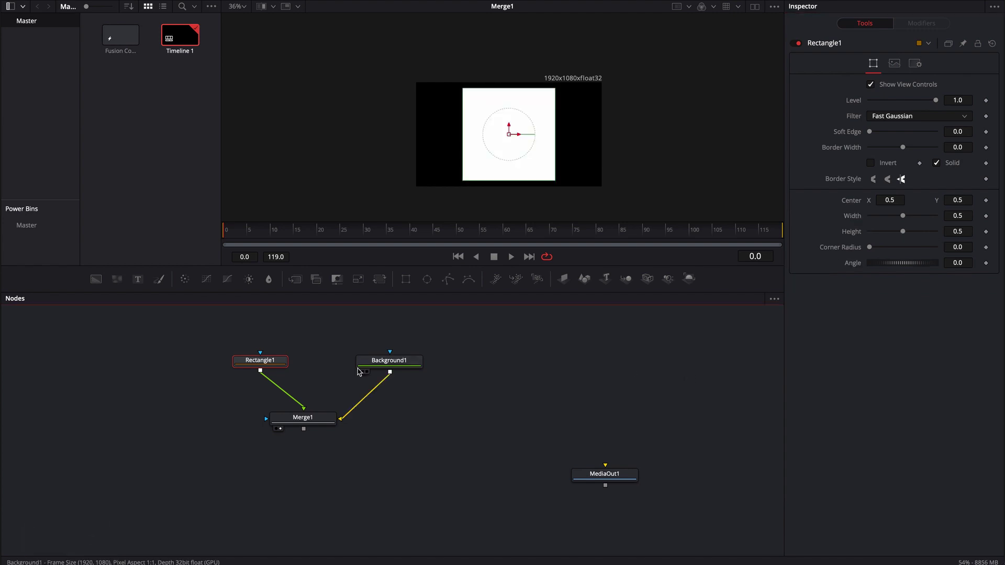
Place Rectangle1 above Merge1, turn off Solid, and set Border Width to 0.019.
{"action": "left_click_drag", "start_coordinate": [269, 367], "coordinate": [313, 341]}
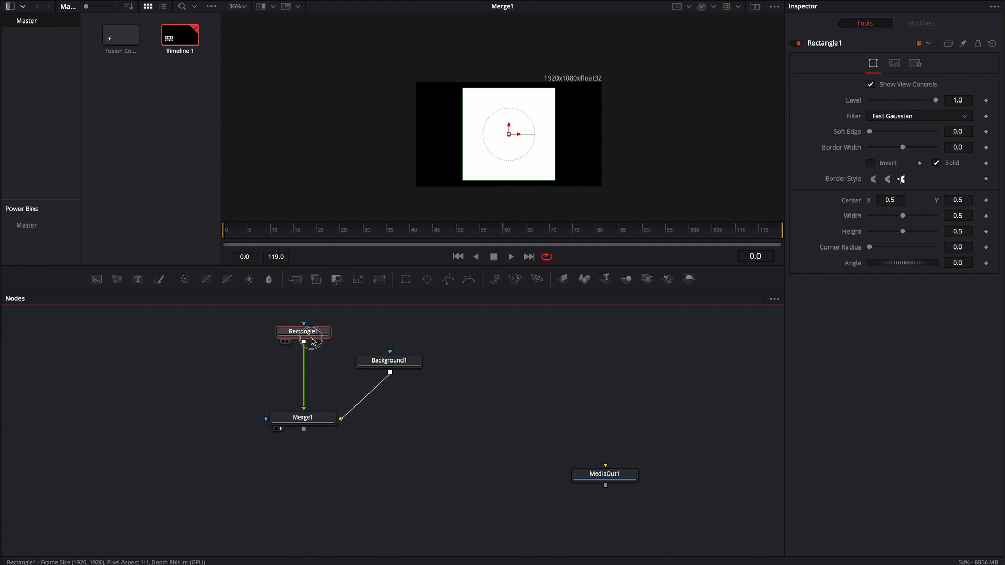
{"action": "left_click", "coordinate": [531, 362]}
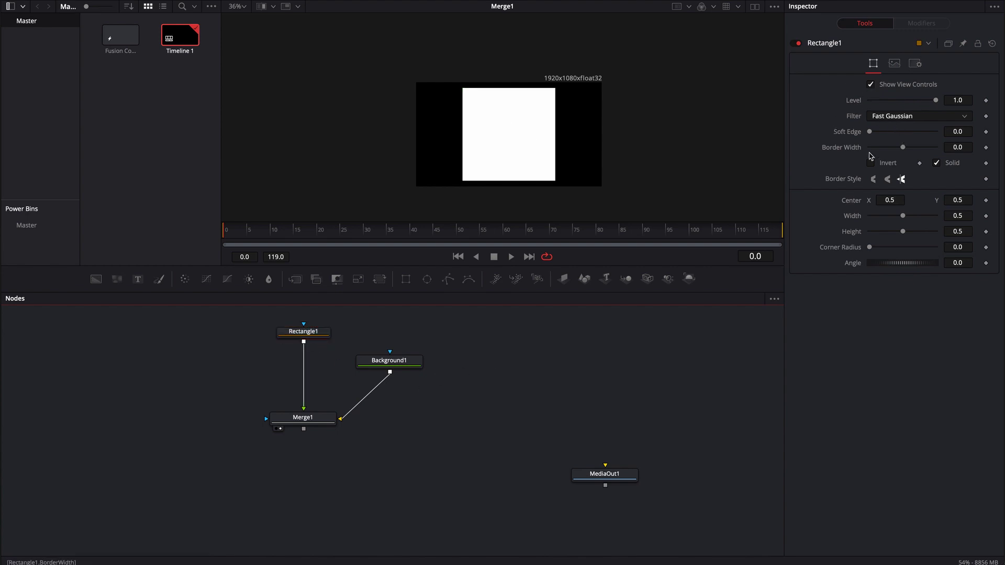
{"action": "left_click", "coordinate": [937, 163]}
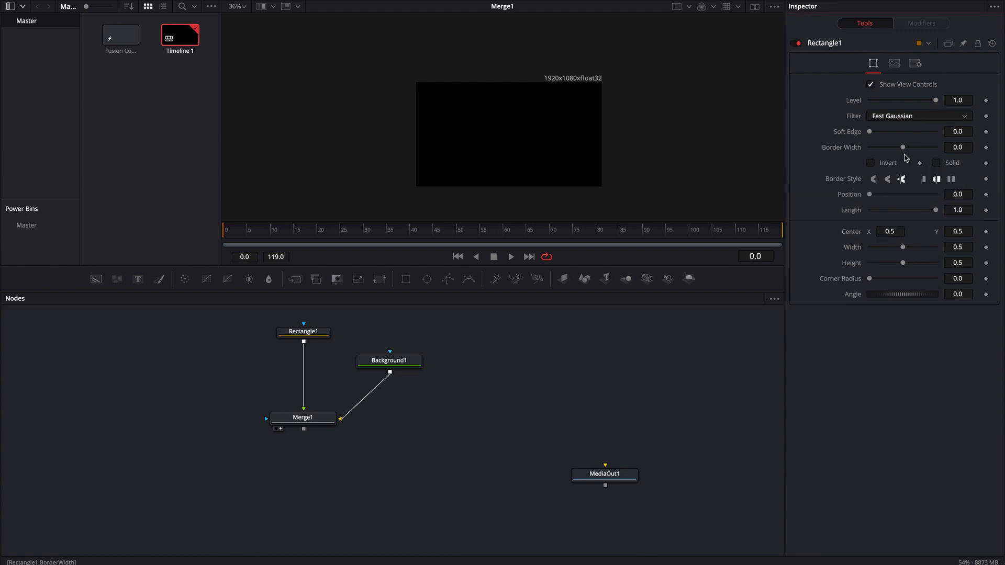
{"action": "left_click_drag", "start_coordinate": [903, 147], "coordinate": [908, 149]}
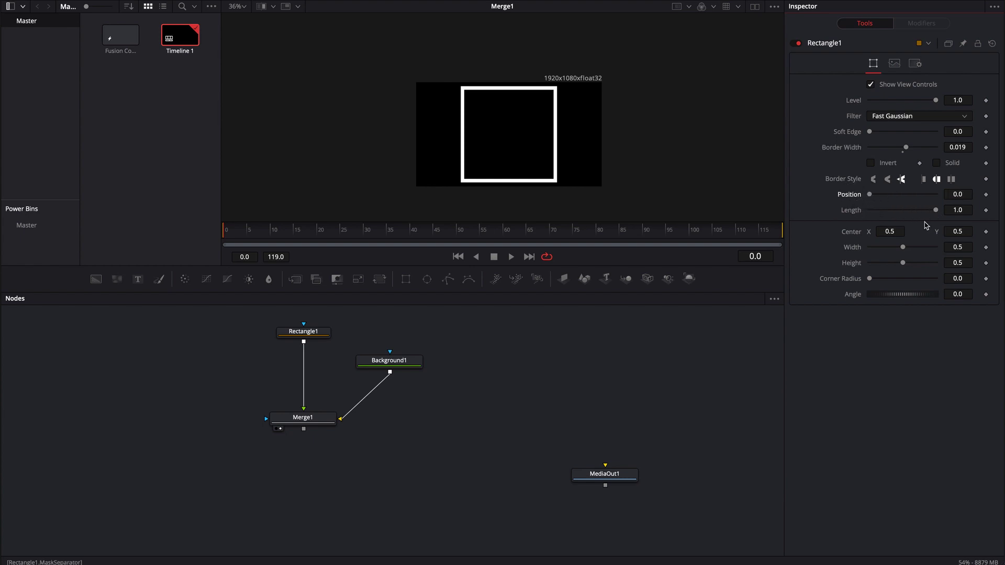
Set the outline's Length to 0.457, Corner Radius to 1.0 and Position to 1.0.
{"action": "left_click_drag", "start_coordinate": [936, 211], "coordinate": [861, 200]}
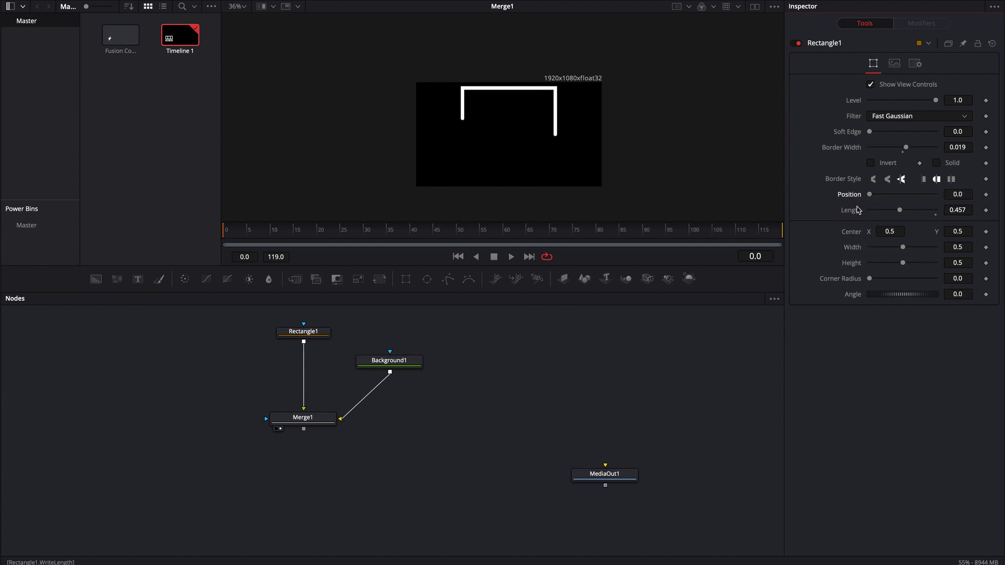
{"action": "left_click_drag", "start_coordinate": [871, 281], "coordinate": [994, 282]}
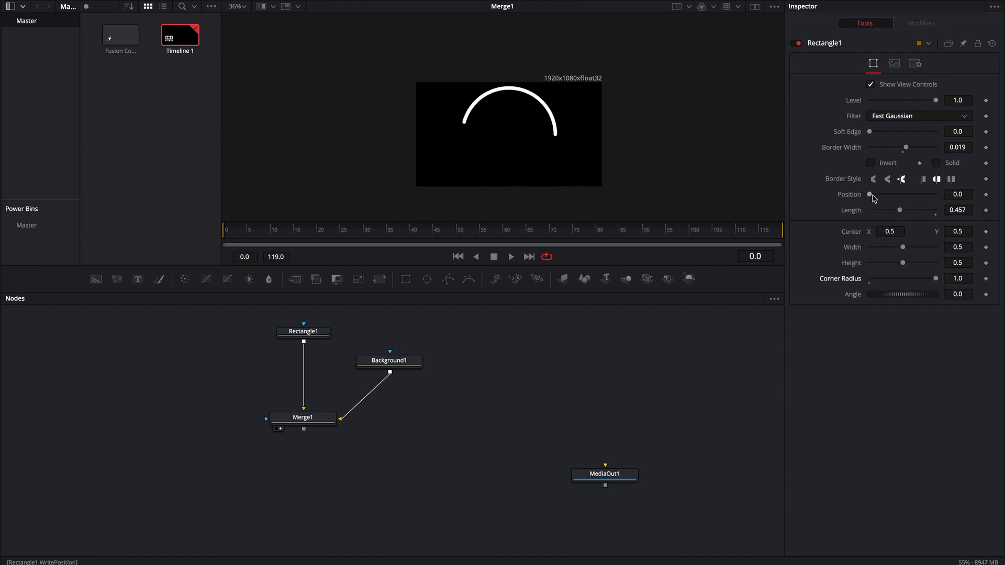
{"action": "left_click_drag", "start_coordinate": [870, 194], "coordinate": [957, 196]}
Reset Position to 0.0 and bring Length down to 0.126 for a short right-side stroke.
{"action": "left_click", "coordinate": [958, 195]}
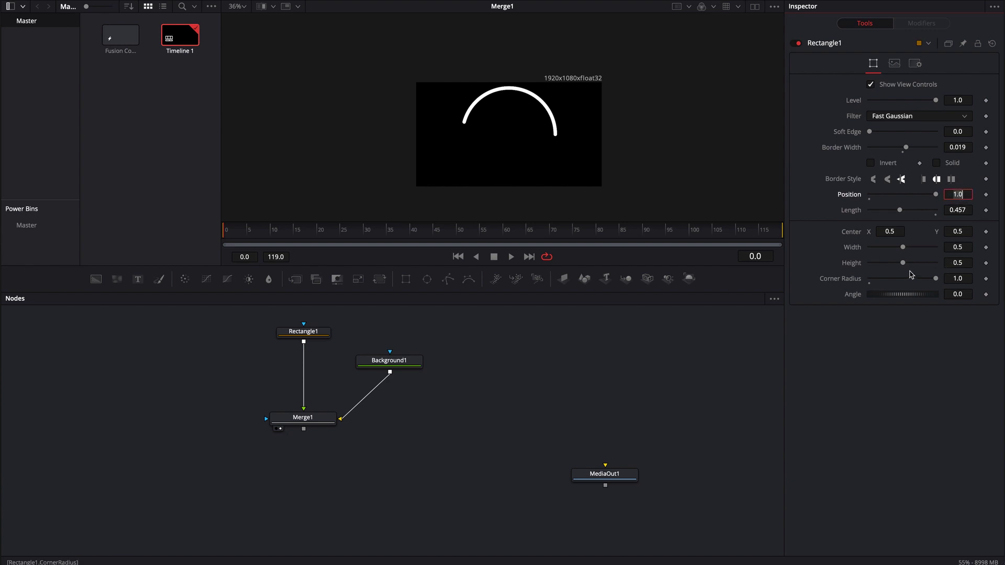
{"action": "type", "text": "10"}
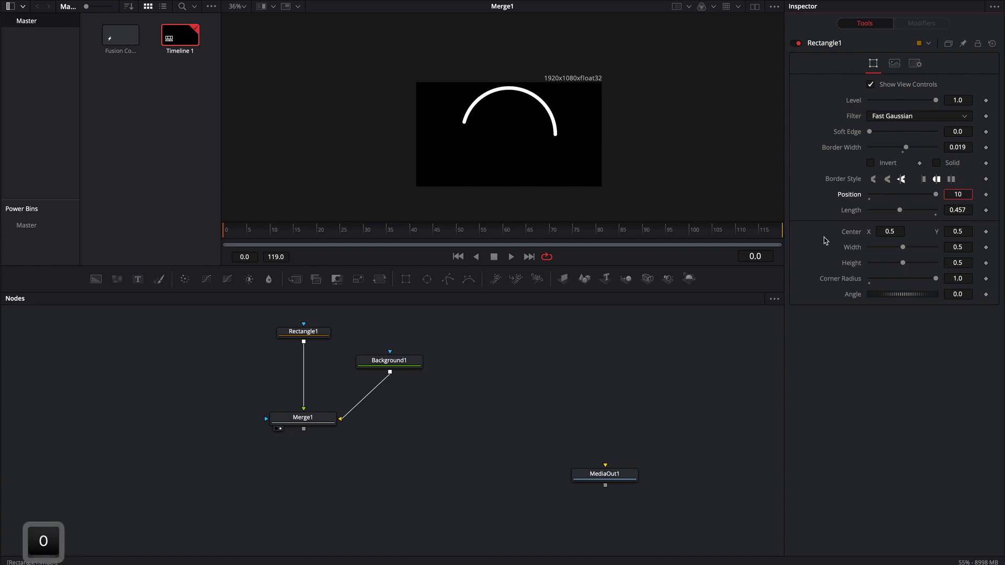
{"action": "key", "text": "Return"}
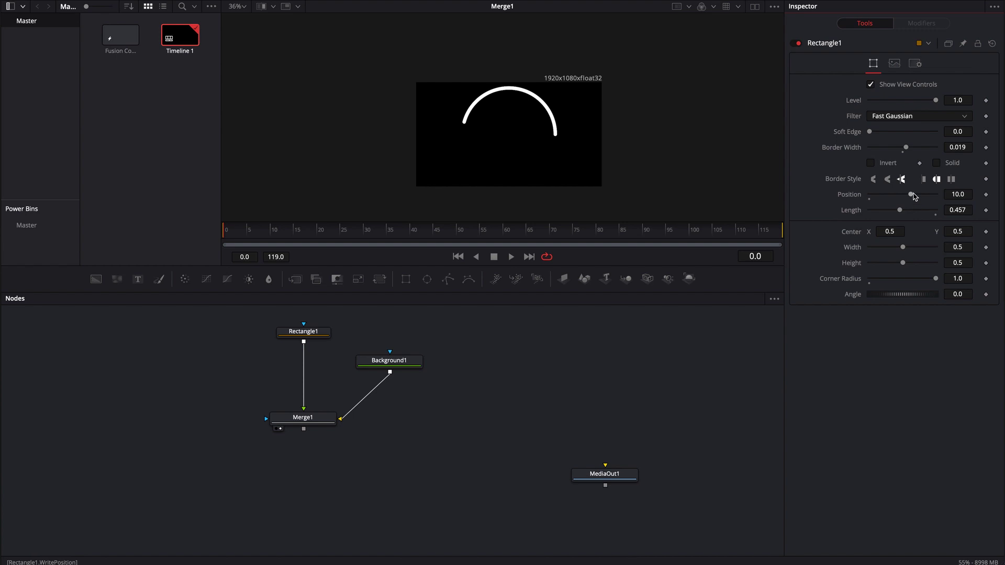
{"action": "left_click_drag", "start_coordinate": [914, 197], "coordinate": [869, 194]}
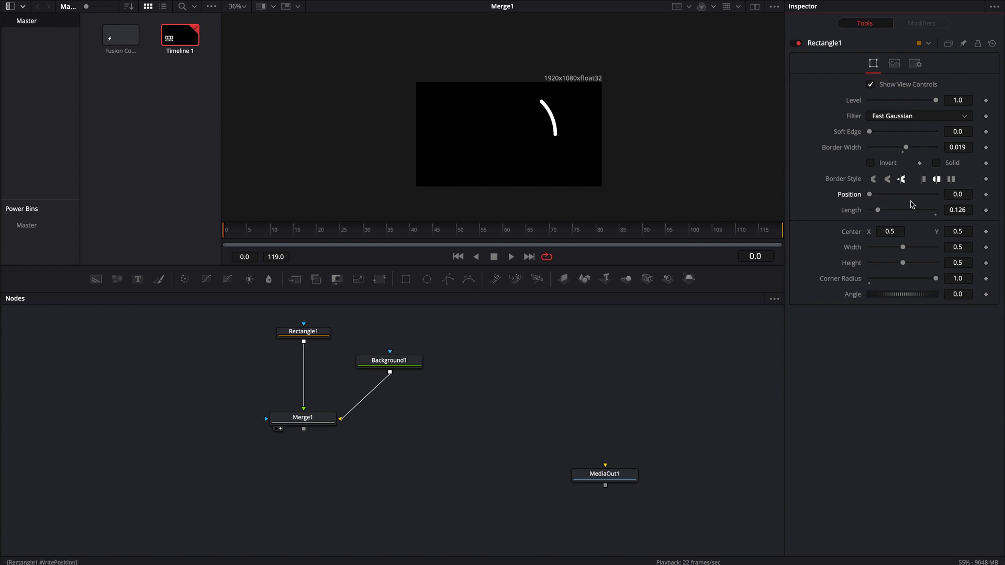
Keyframe Rectangle1's Position at 0 on frame 0 and 16 on frame 119.
{"action": "left_click", "coordinate": [987, 195]}
{"action": "left_click_drag", "start_coordinate": [228, 233], "coordinate": [785, 240]}
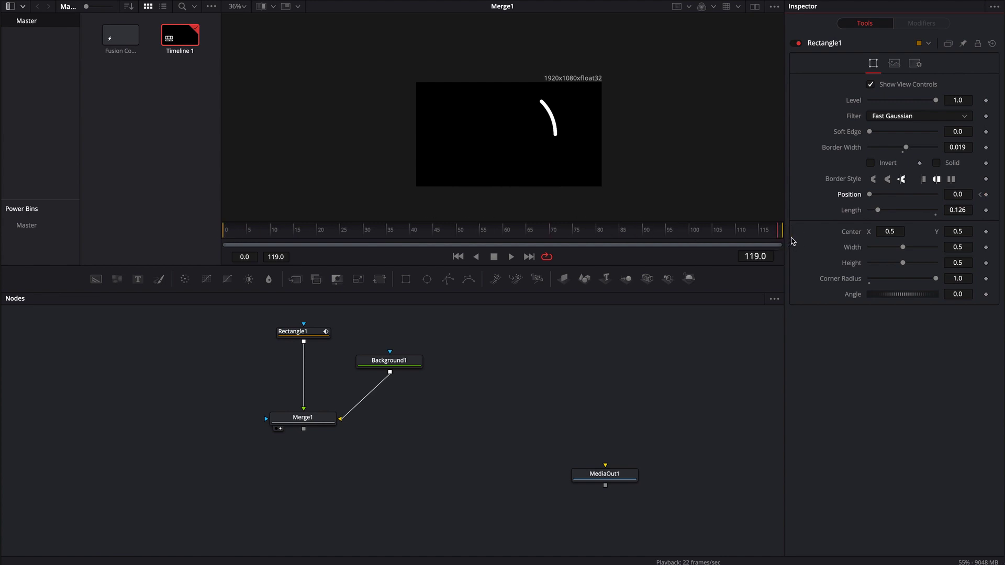
{"action": "left_click_drag", "start_coordinate": [871, 195], "coordinate": [897, 197]}
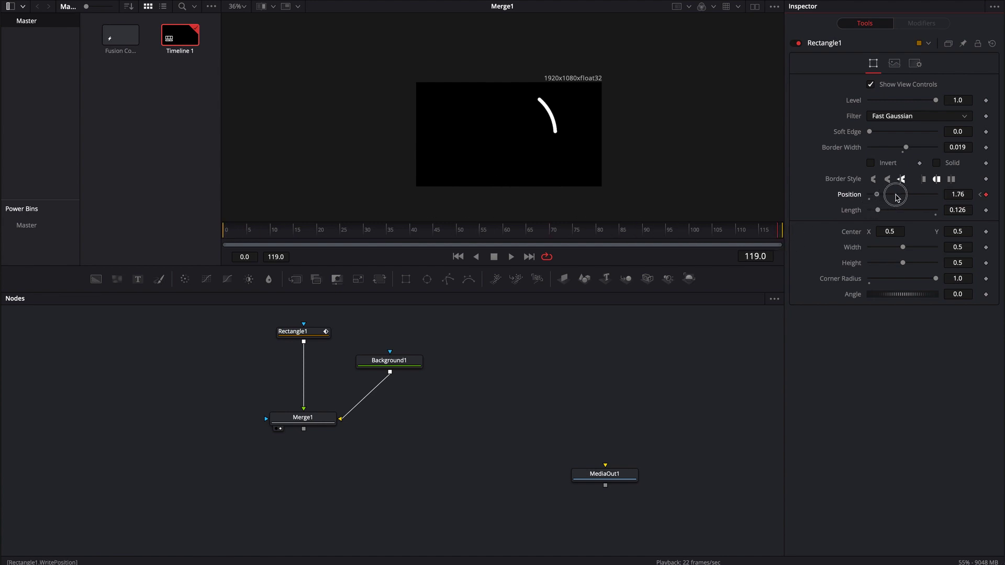
{"action": "double_click", "coordinate": [958, 195]}
{"action": "type", "text": "16"}
{"action": "key", "text": "Return"}
Play the animation from frame 0 and reduce the stroke Length to 0.0, leaving a travelling dot.
{"action": "left_click_drag", "start_coordinate": [317, 233], "coordinate": [218, 217]}
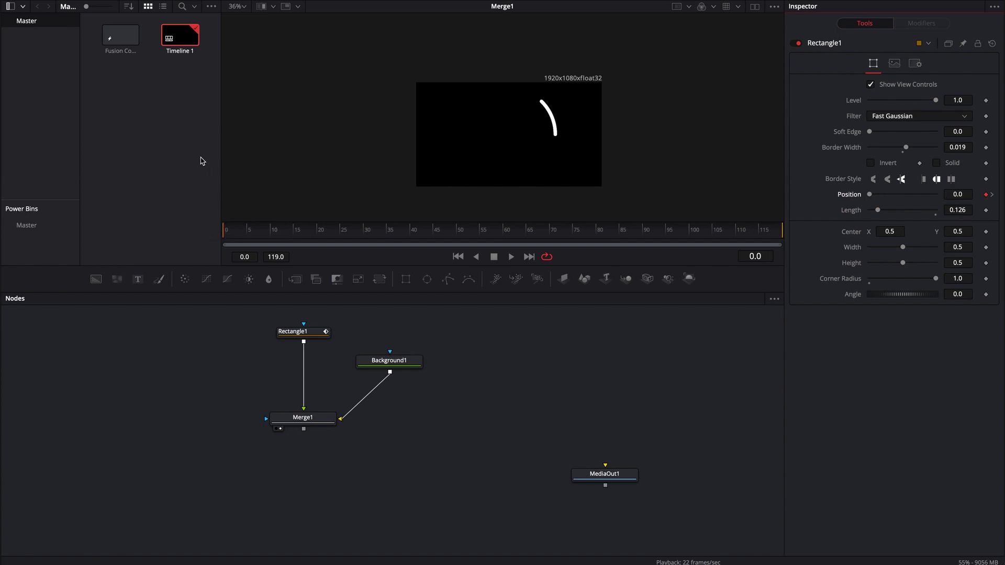
{"action": "key", "text": "space"}
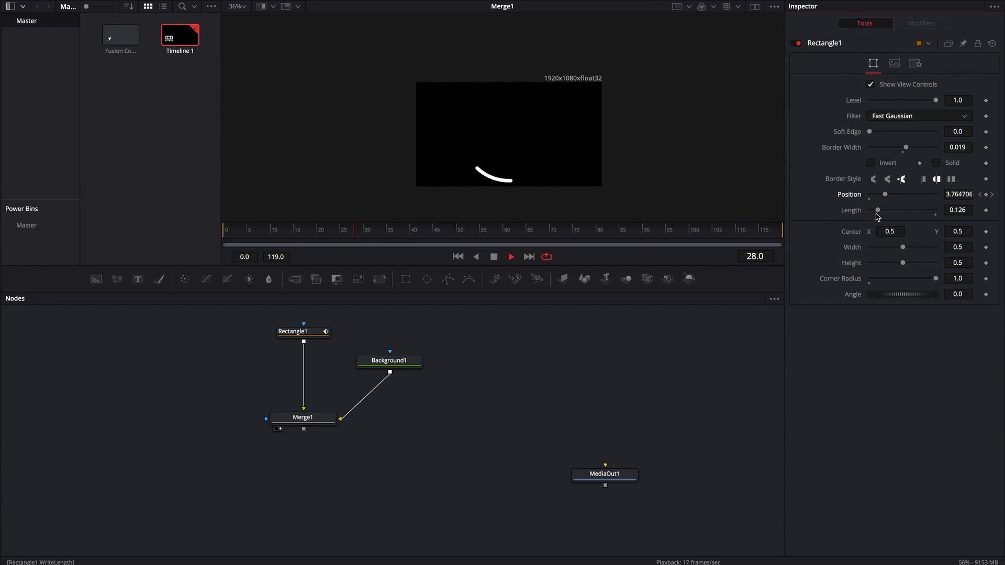
{"action": "mouse_move", "coordinate": [878, 210]}
{"action": "left_mouse_down"}
{"action": "mouse_move", "coordinate": [922, 214]}
{"action": "mouse_move", "coordinate": [868, 214]}
{"action": "left_mouse_up"}
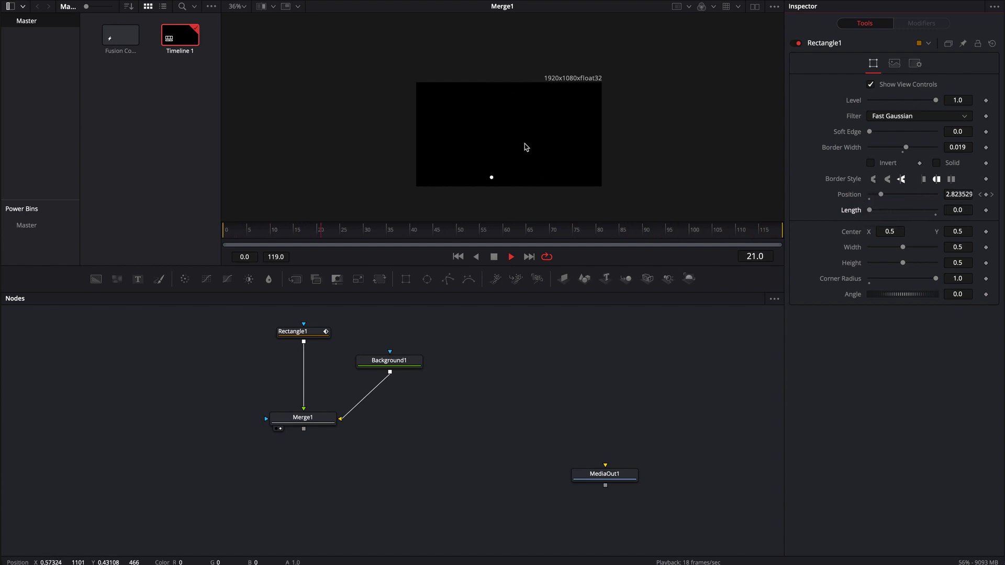
{"action": "key", "text": "space"}
{"action": "key", "text": "space"}
{"action": "left_click", "coordinate": [226, 232]}
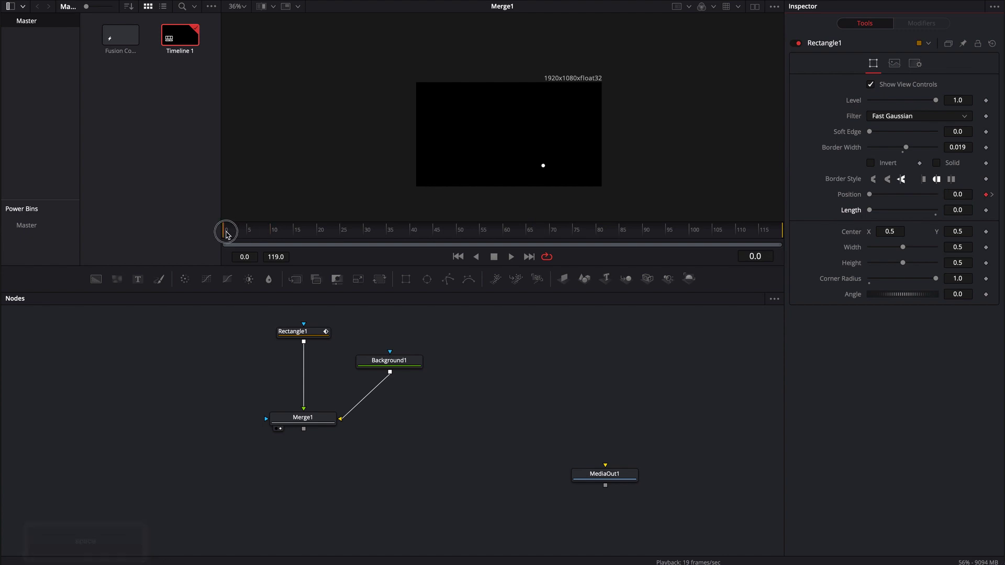